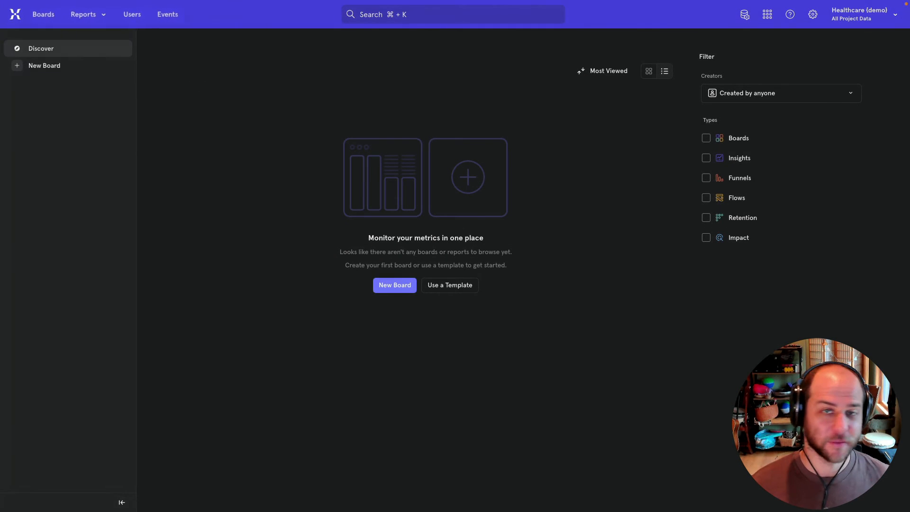
# Look through the project's event list, its user profiles and the available report types.
pyautogui.click(166, 23)
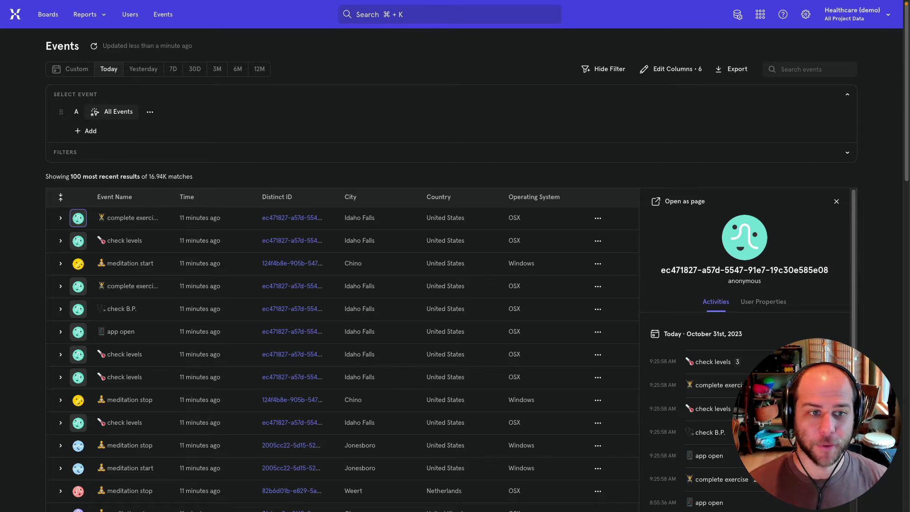
pyautogui.click(129, 16)
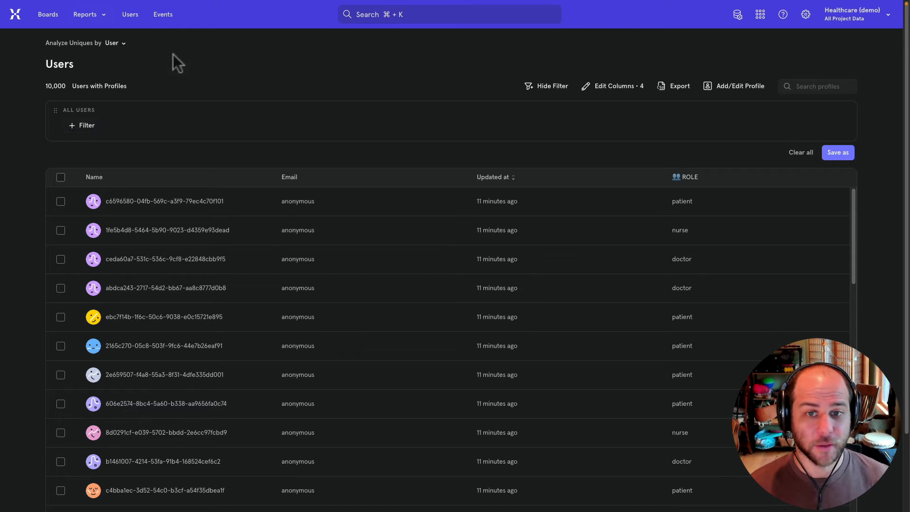
pyautogui.click(91, 20)
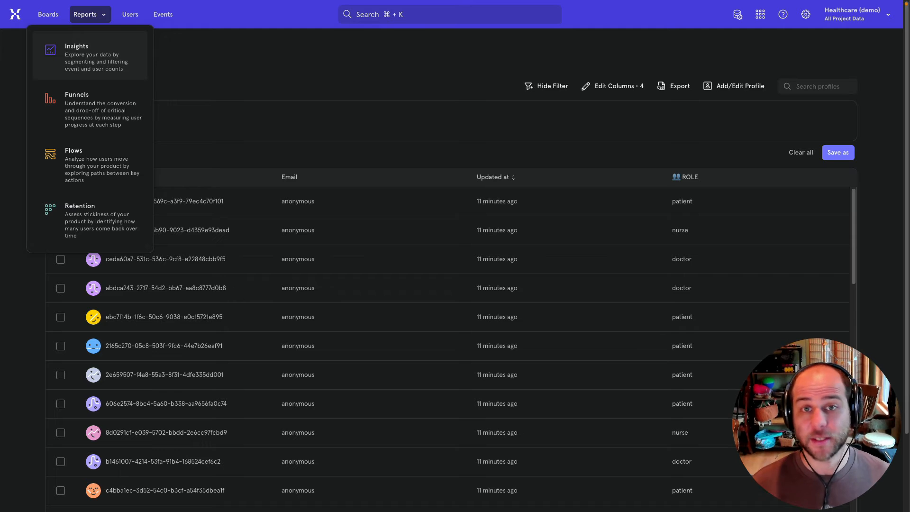
# Start an untitled board from the Company KPIs template.
pyautogui.click(47, 16)
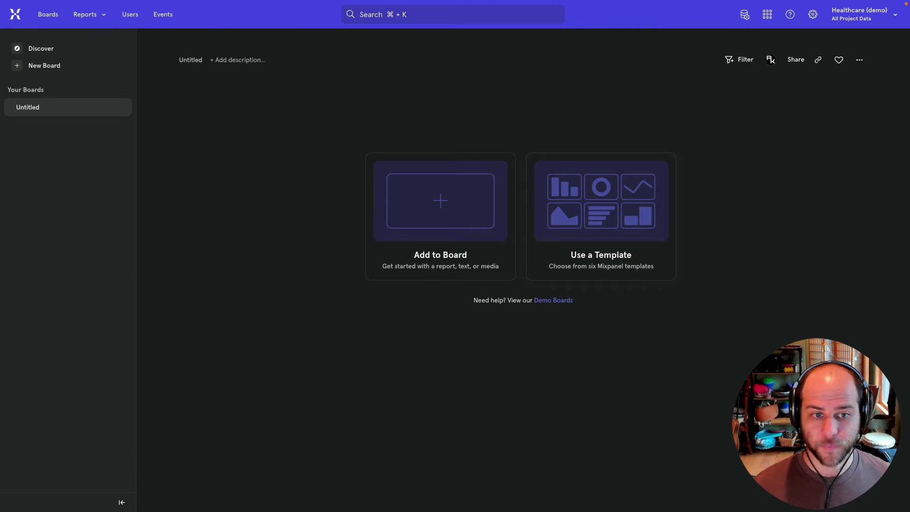
pyautogui.click(666, 264)
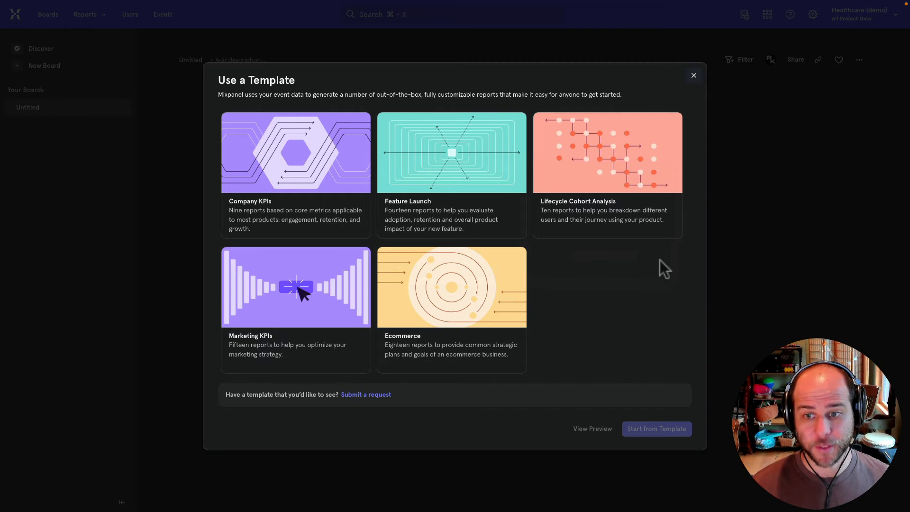
pyautogui.click(287, 169)
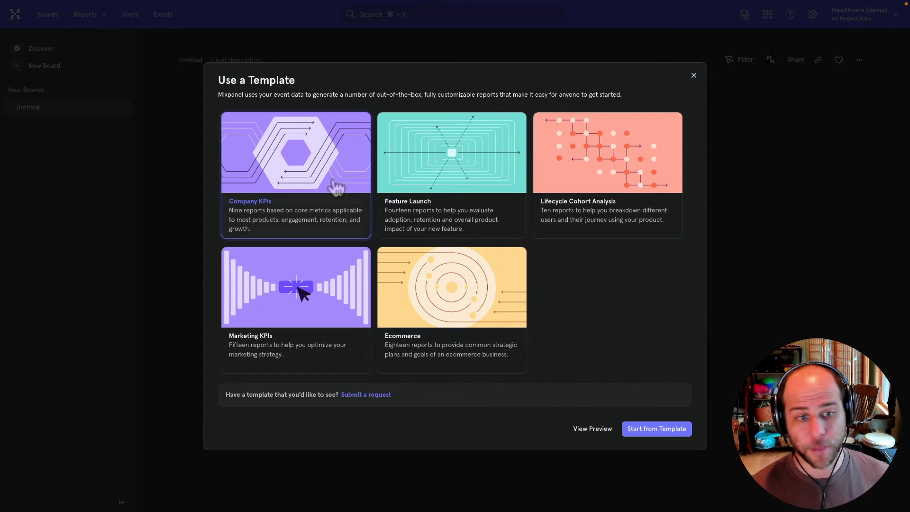
pyautogui.click(667, 431)
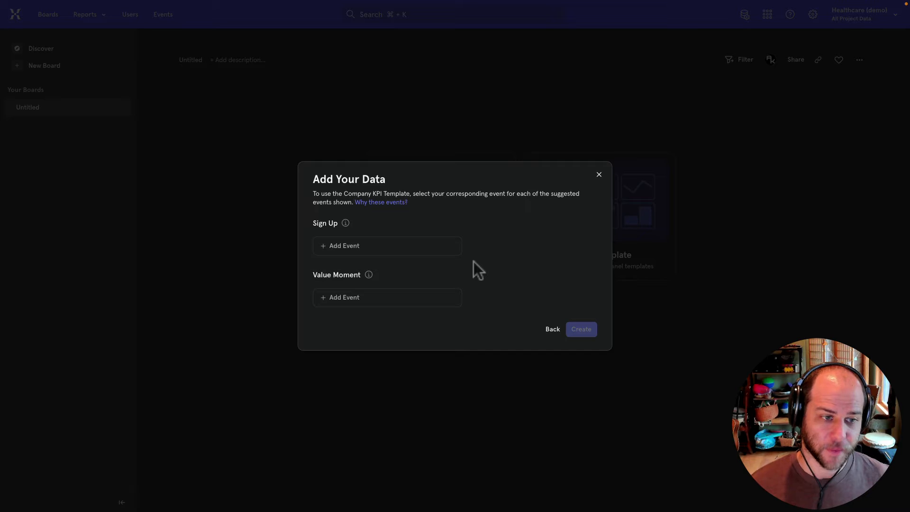
# Assign the sign up event to Sign Up and check B.P. to Value Moment, and create the template board.
pyautogui.click(436, 251)
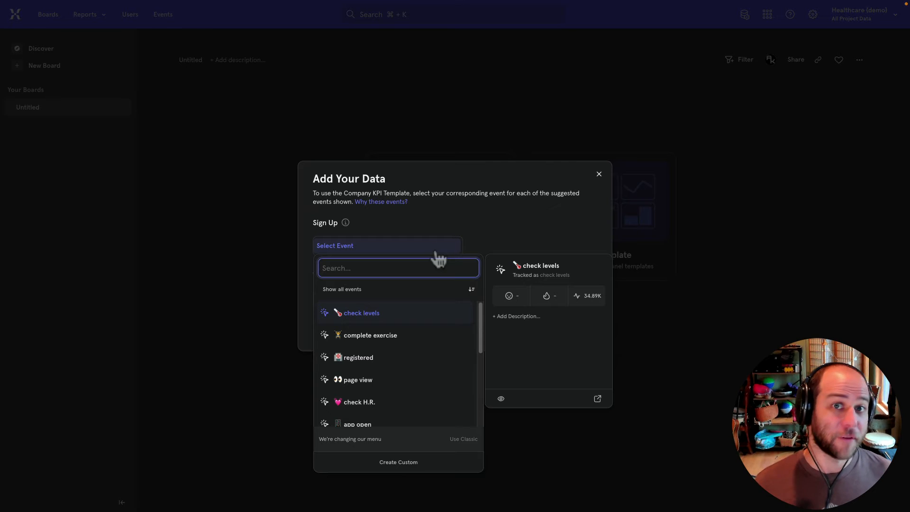
pyautogui.write('sign')
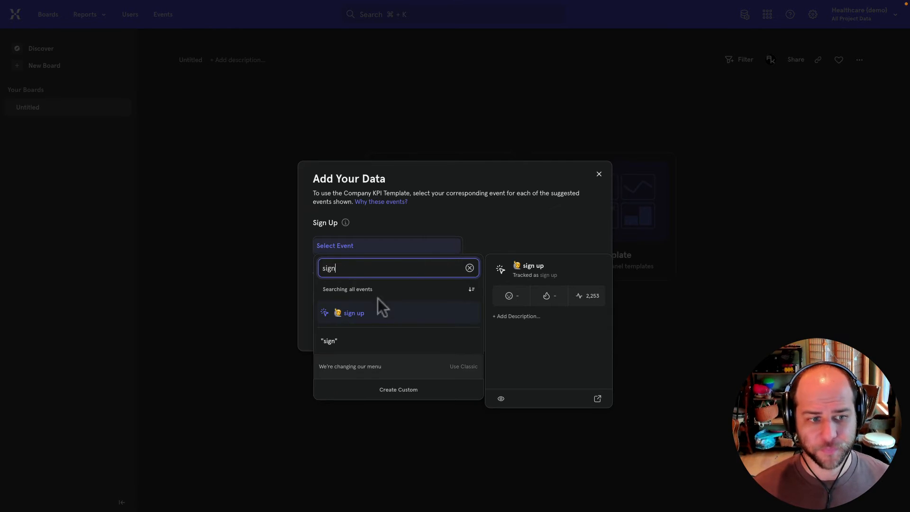
pyautogui.click(370, 314)
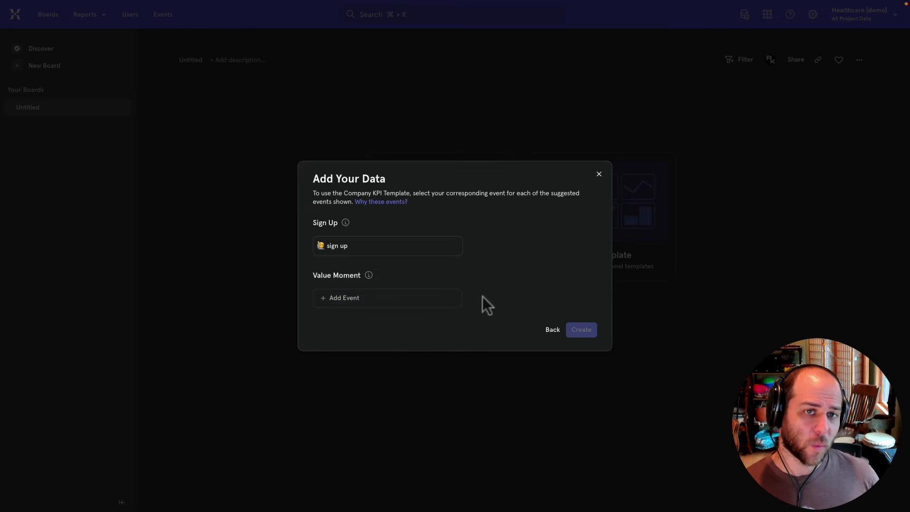
pyautogui.click(451, 301)
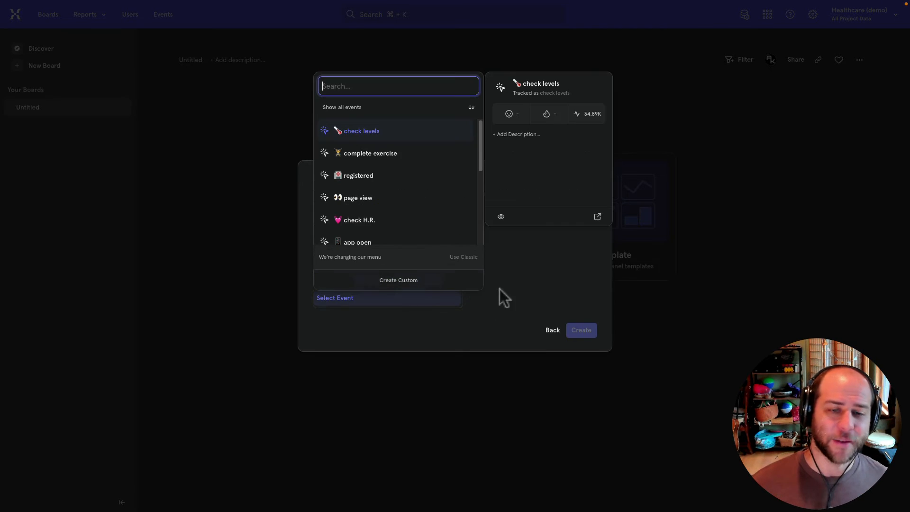
pyautogui.write('check')
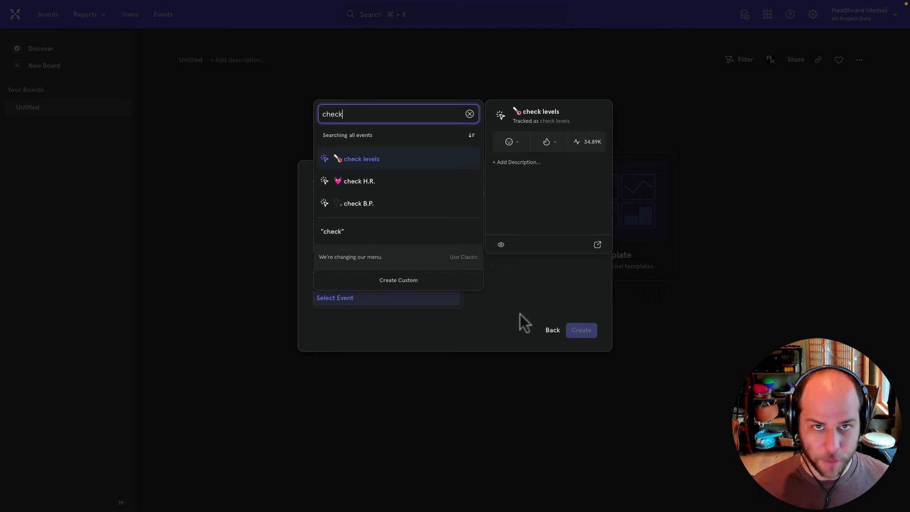
pyautogui.click(382, 206)
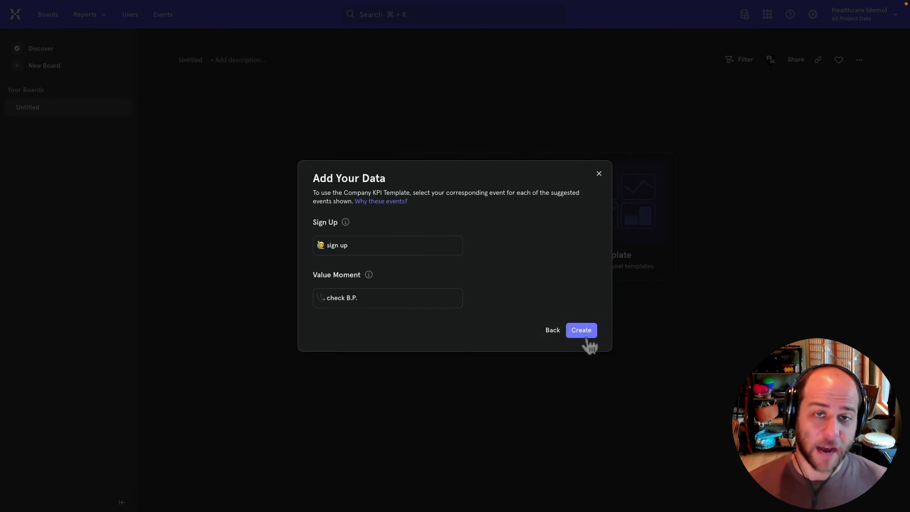
pyautogui.click(586, 334)
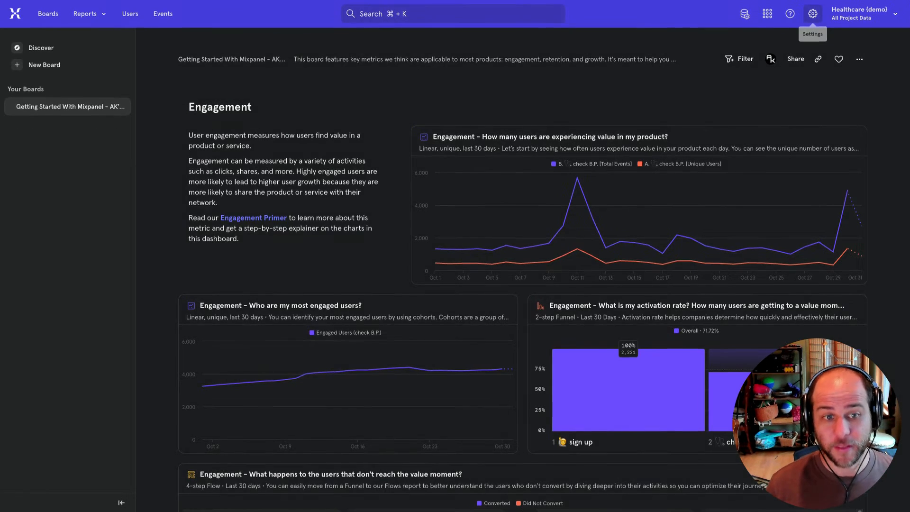
# Filter the whole board to users whose ROLE equals doctor.
pyautogui.scroll(-10, 521, 284)
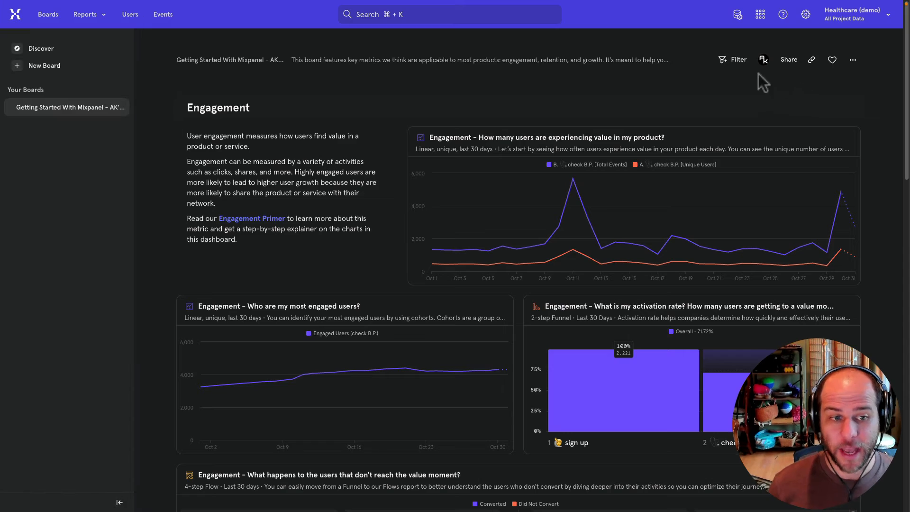
pyautogui.click(733, 59)
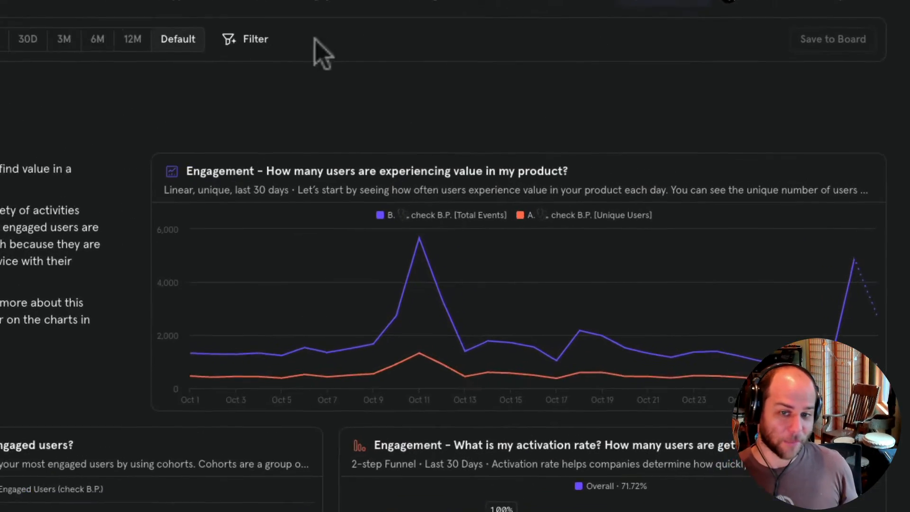
pyautogui.click(429, 81)
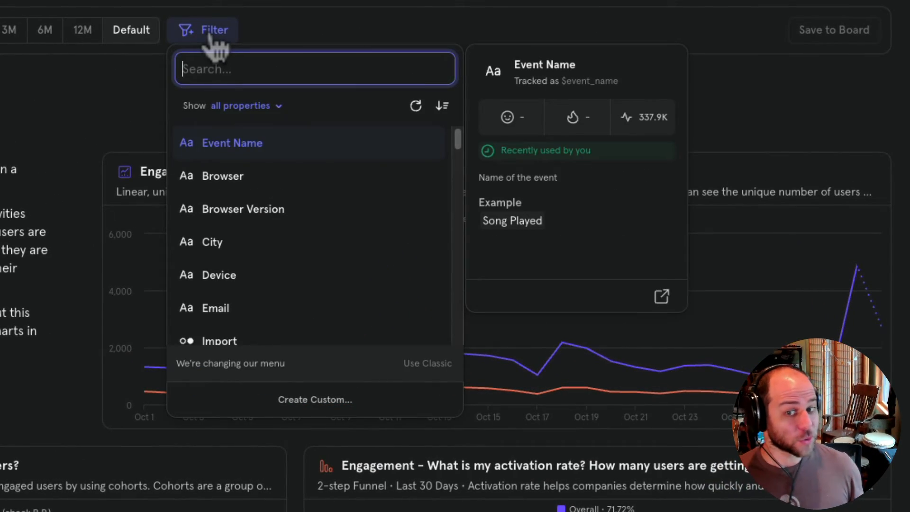
pyautogui.write('ROLE')
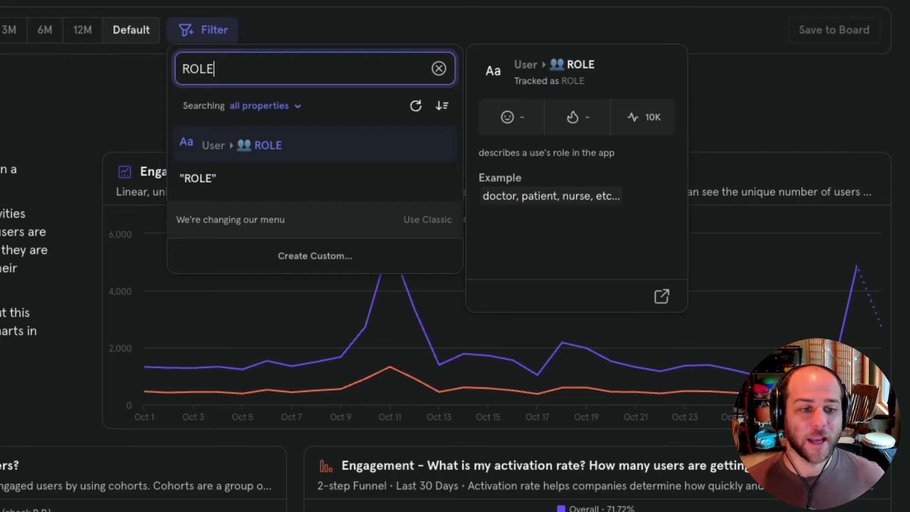
pyautogui.click(240, 145)
pyautogui.click(222, 236)
pyautogui.click(269, 360)
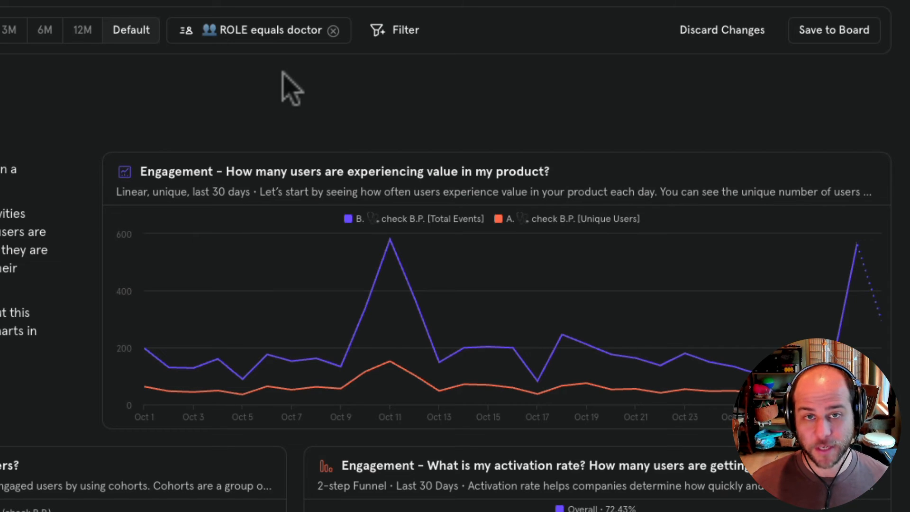
# Add patient to the board's ROLE filter alongside doctor.
pyautogui.click(284, 33)
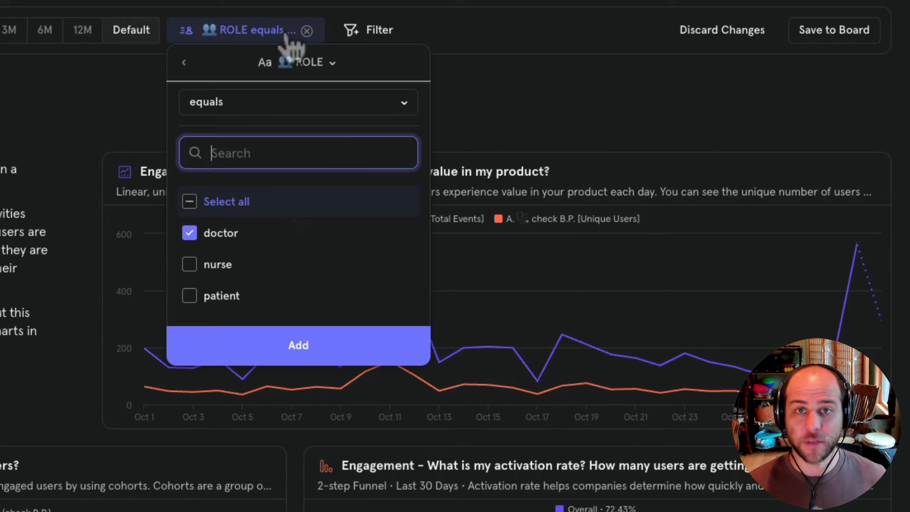
pyautogui.click(231, 297)
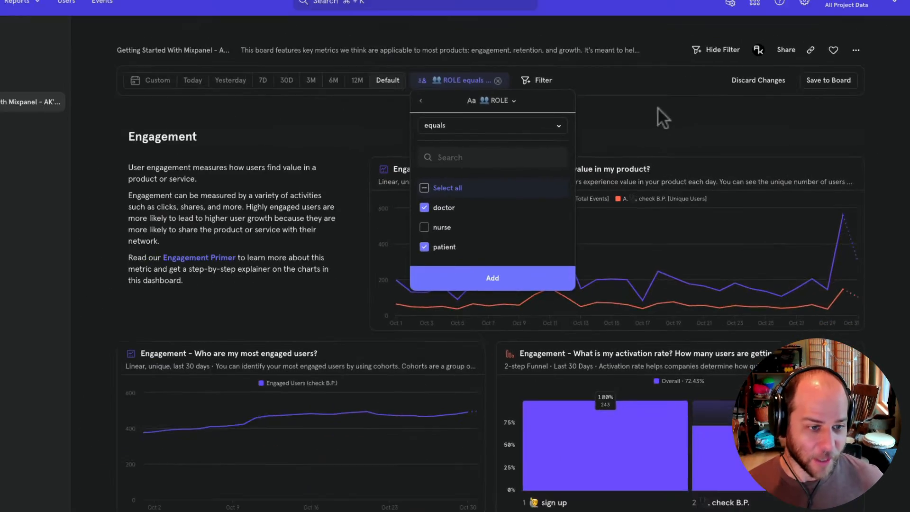
pyautogui.click(658, 111)
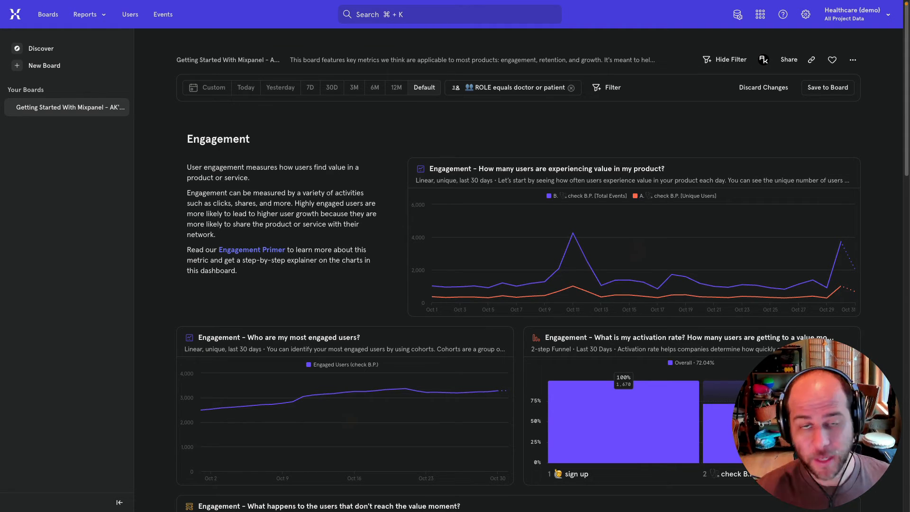
# Open the report on how many users experience value and measure check B.P. as Frequency per User with Distribution aggregation.
pyautogui.click(508, 169)
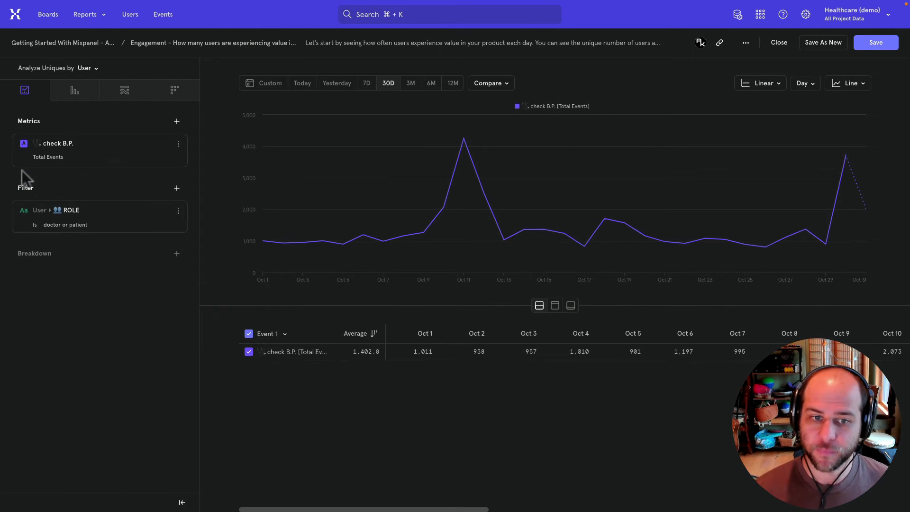
pyautogui.click(47, 157)
pyautogui.click(62, 252)
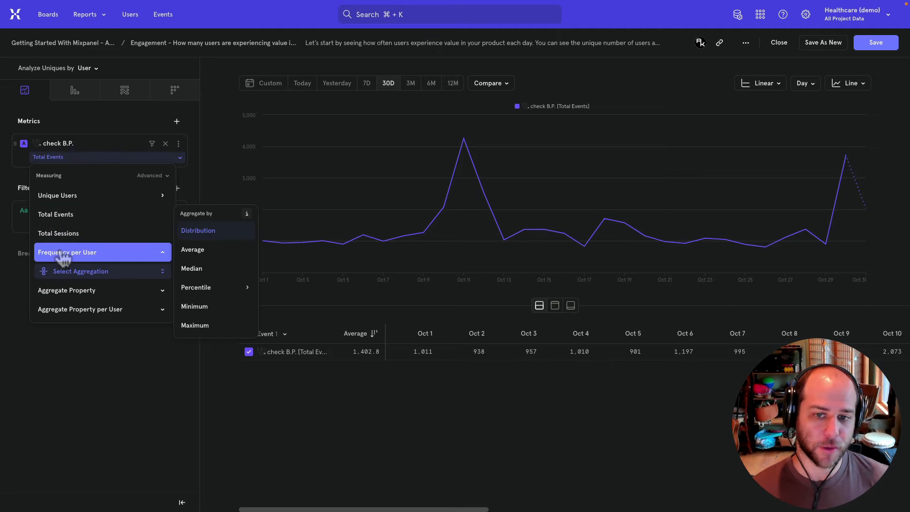
pyautogui.click(190, 229)
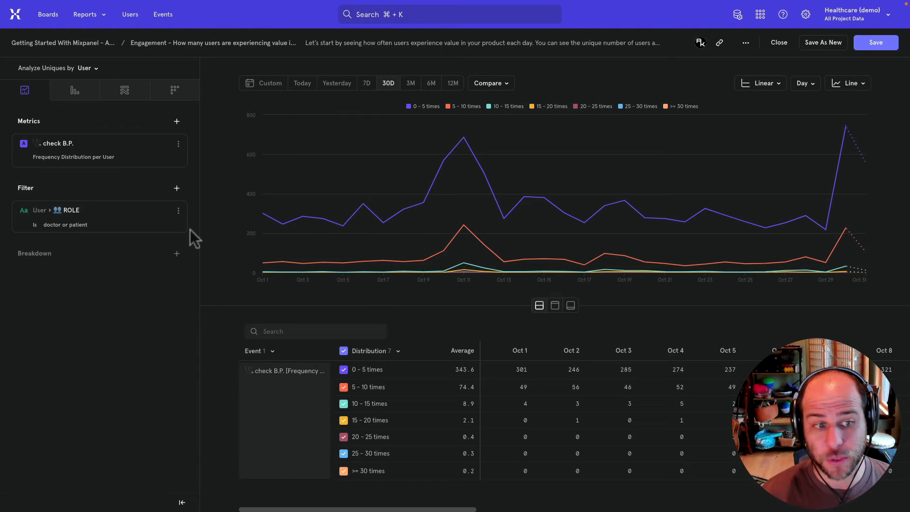
# Inspect the October 11 data points in the check B.P. frequency distribution chart.
pyautogui.moveTo(444, 176)
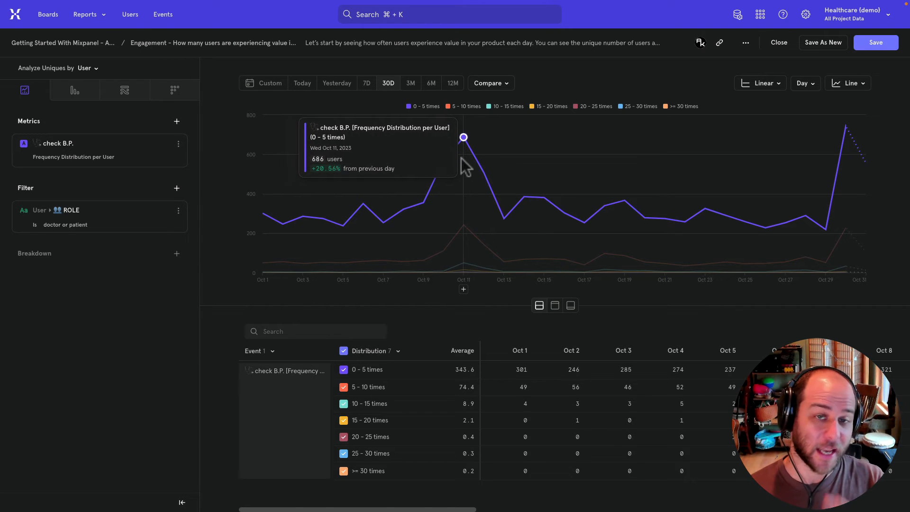
pyautogui.click(464, 229)
pyautogui.click(493, 259)
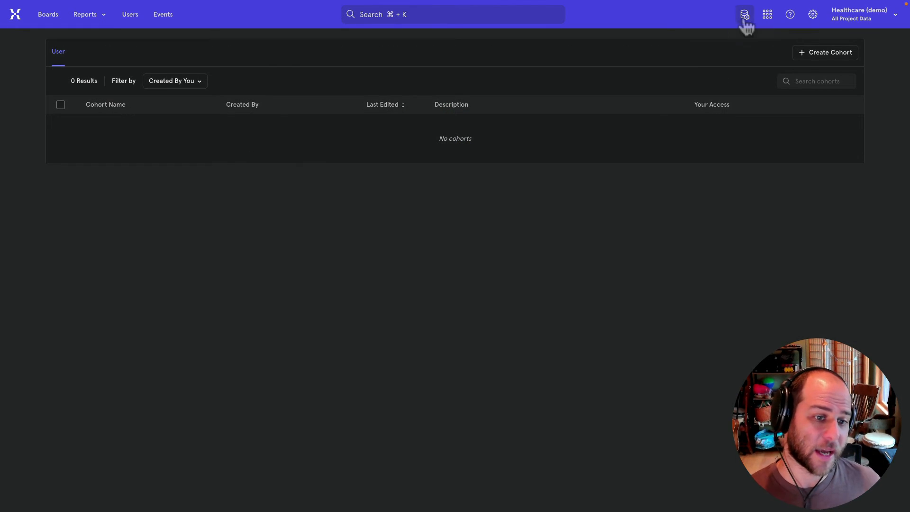
# Examine the definitions of the saved New Users, Returning Users and Churned Users cohorts.
pyautogui.click(744, 15)
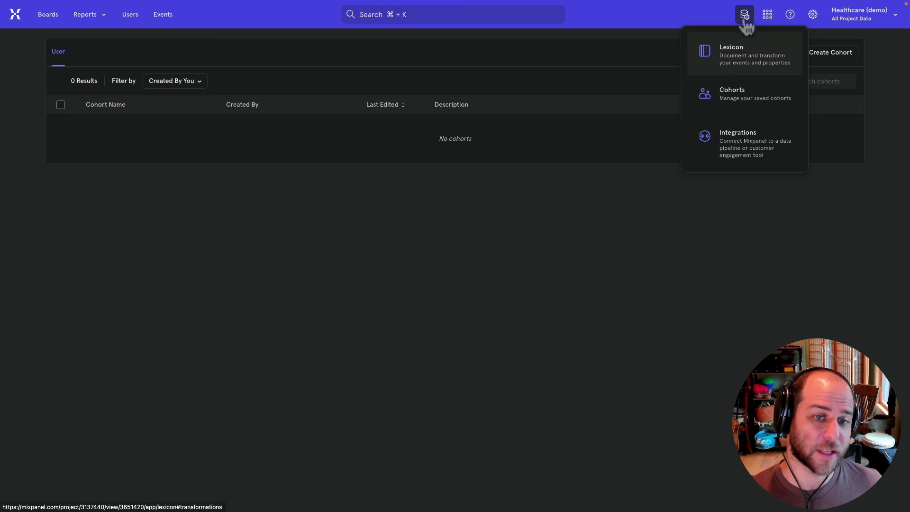
pyautogui.click(578, 201)
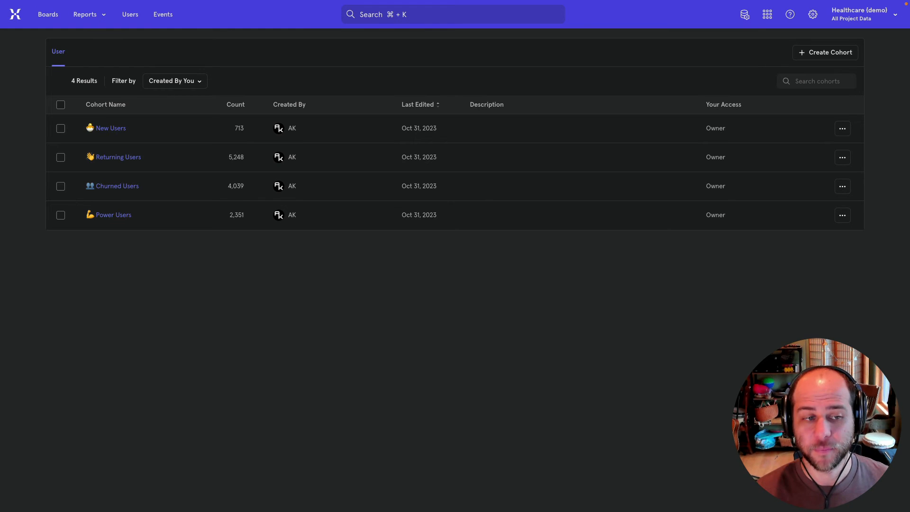
pyautogui.click(101, 129)
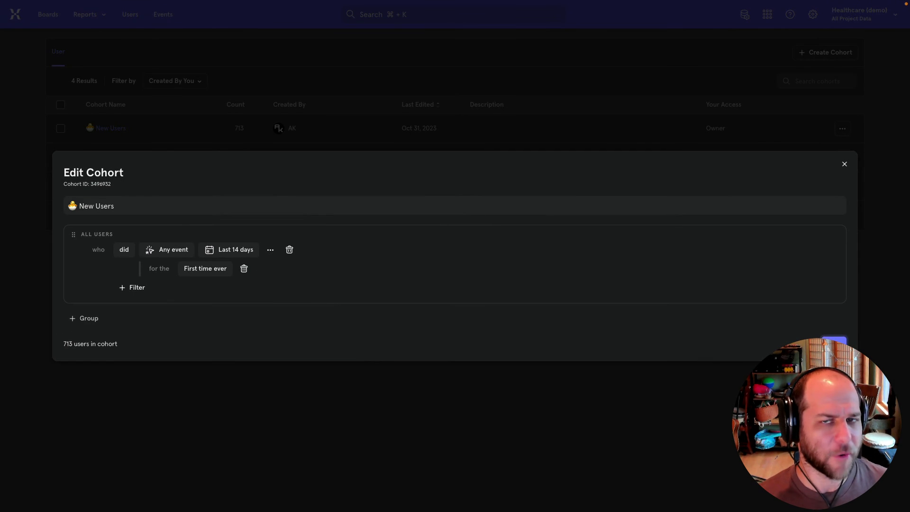
pyautogui.click(112, 451)
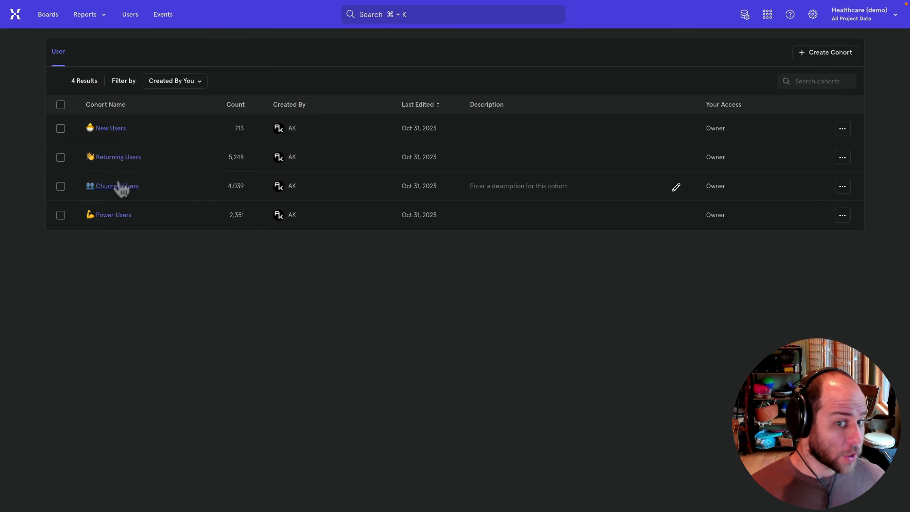
pyautogui.click(116, 157)
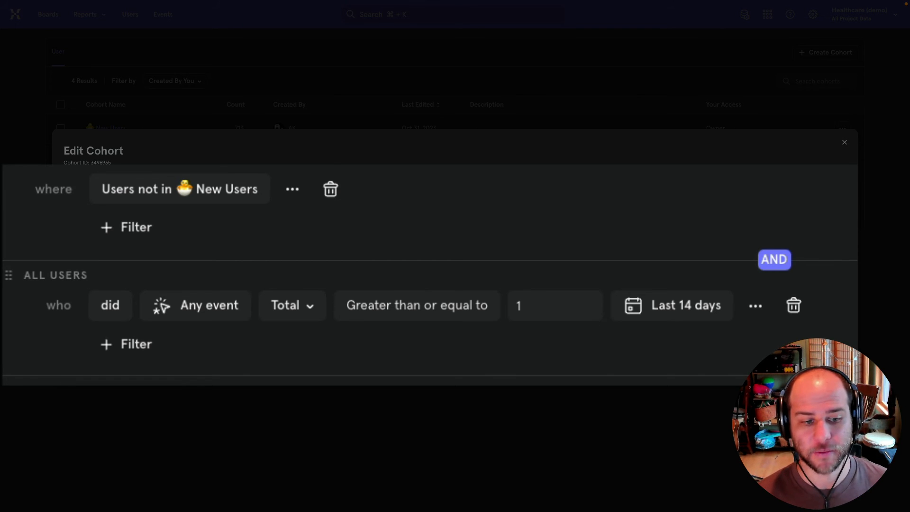
pyautogui.click(63, 467)
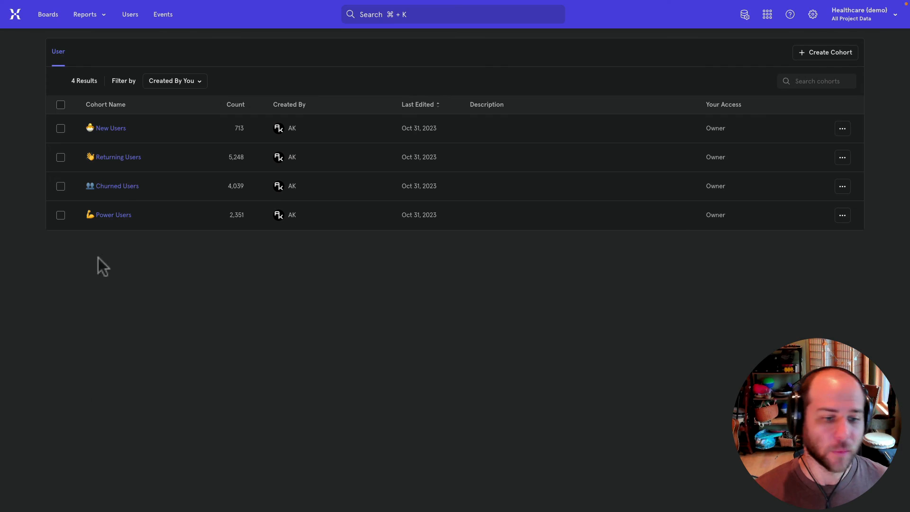
pyautogui.click(119, 187)
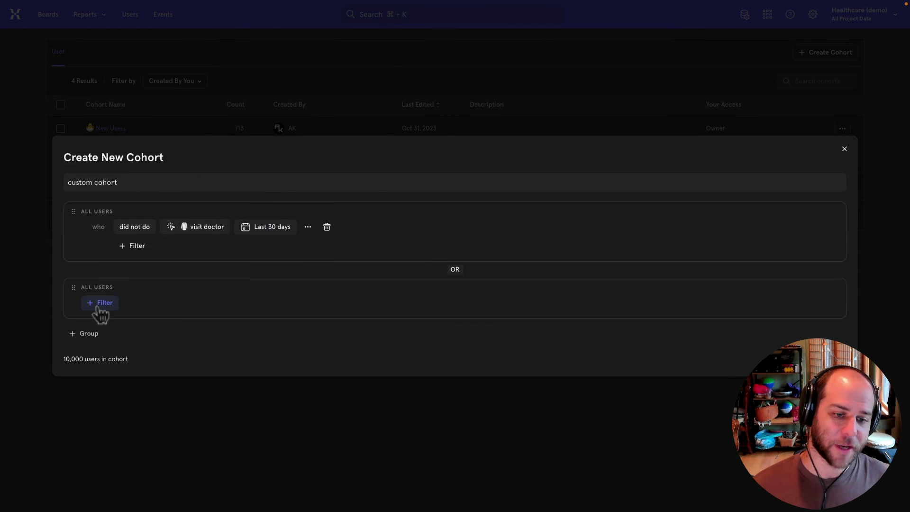
# Add cohort groups for check B.P. then meditation start then check levels, for complete exercise and check levels without view dashboard, and for session start.
pyautogui.click(100, 303)
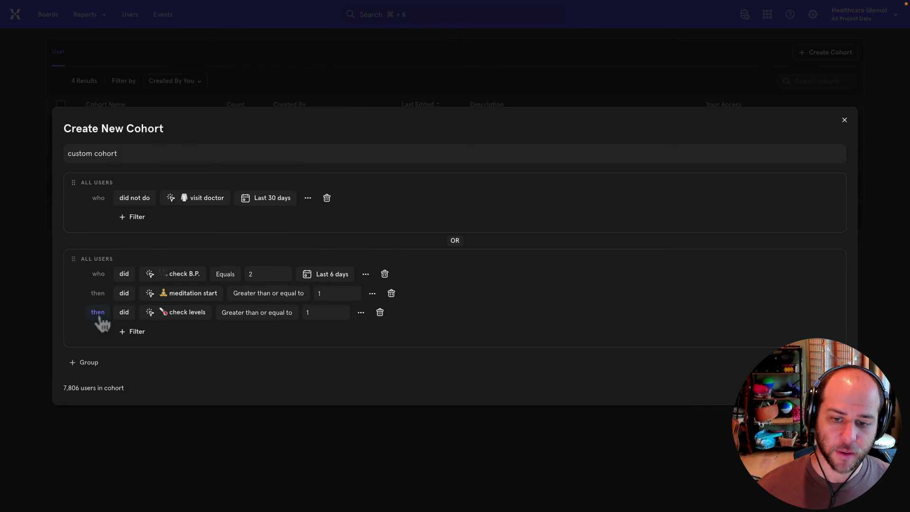
pyautogui.click(92, 351)
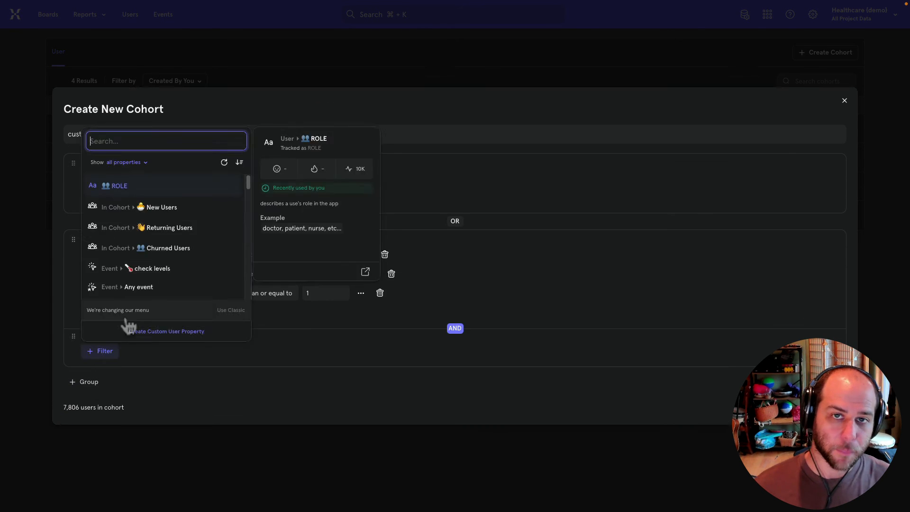
pyautogui.click(103, 353)
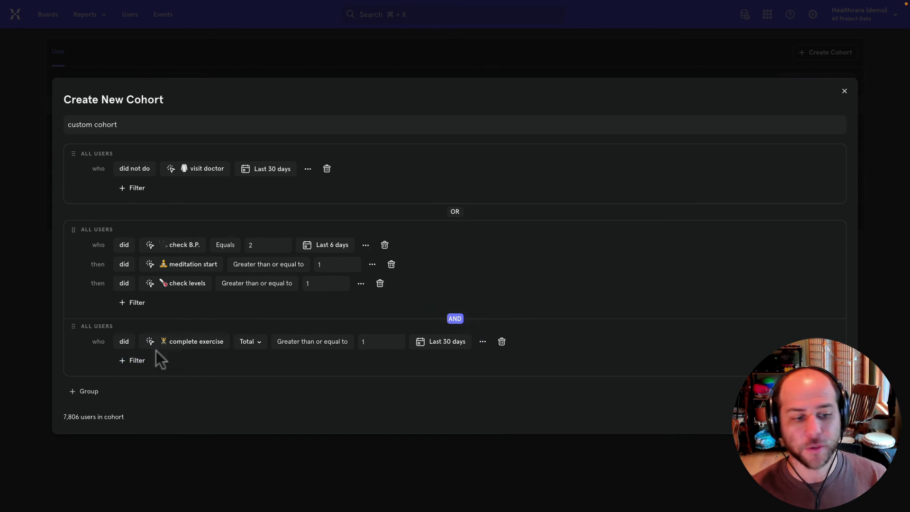
pyautogui.click(156, 358)
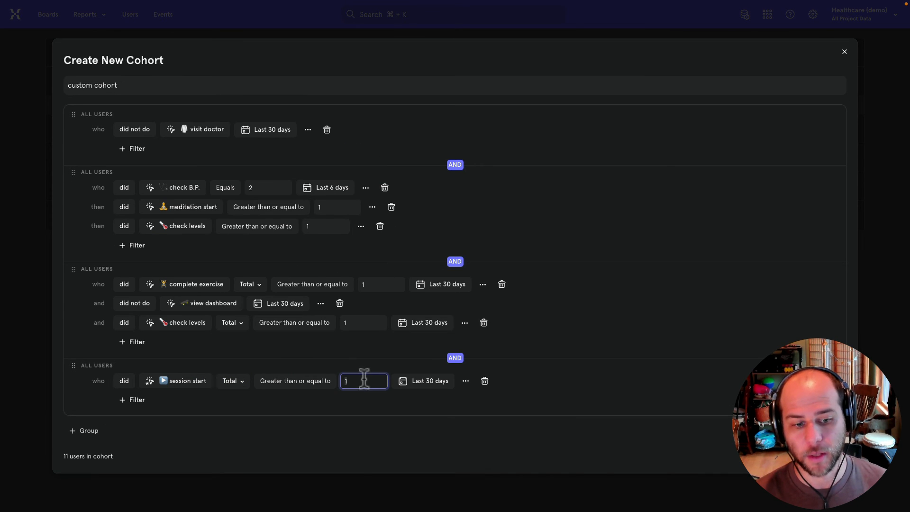
# Refine the cohort: session start at least 12, complete exercise last 7 days, check levels 14, visit doctor 3 with First time ever, check B.P. 7.
pyautogui.write('2')
pyautogui.click(441, 284)
pyautogui.click(429, 322)
pyautogui.click(272, 130)
pyautogui.click(304, 130)
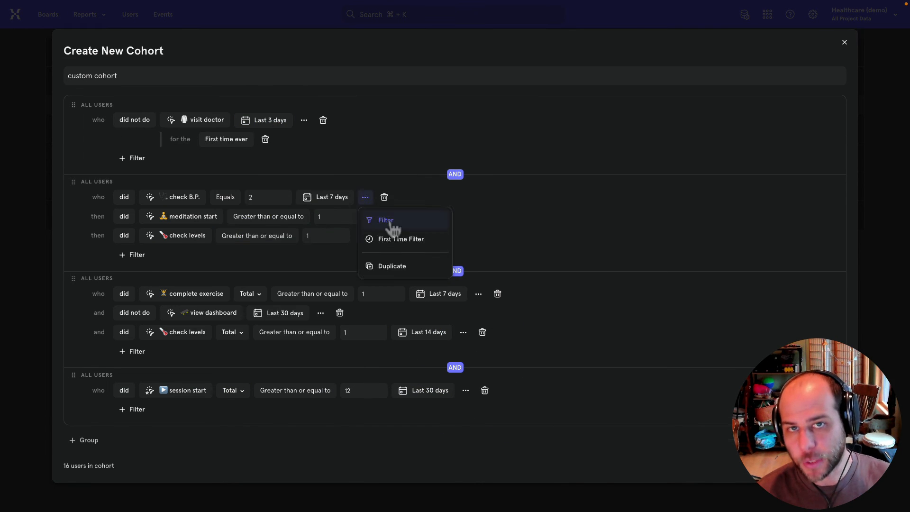
pyautogui.click(386, 223)
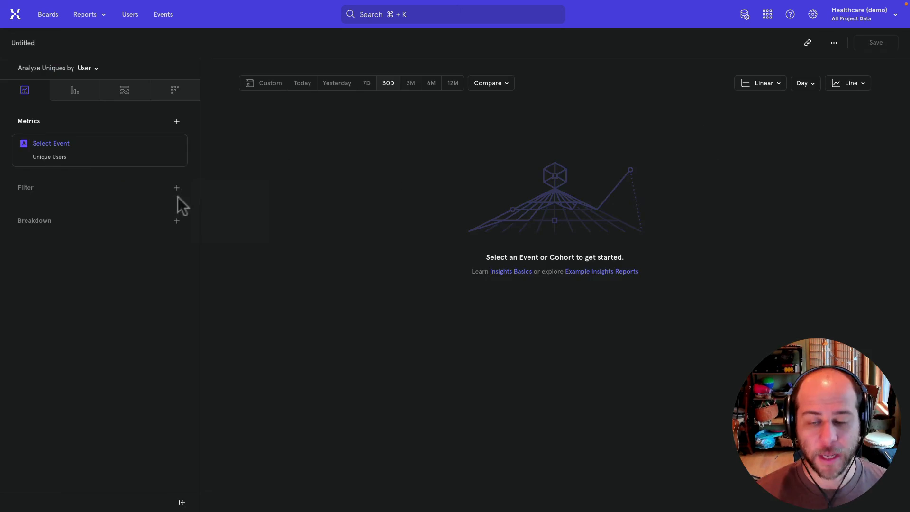
# Review the saved cohorts available as filters in the new Insights report.
pyautogui.click(176, 188)
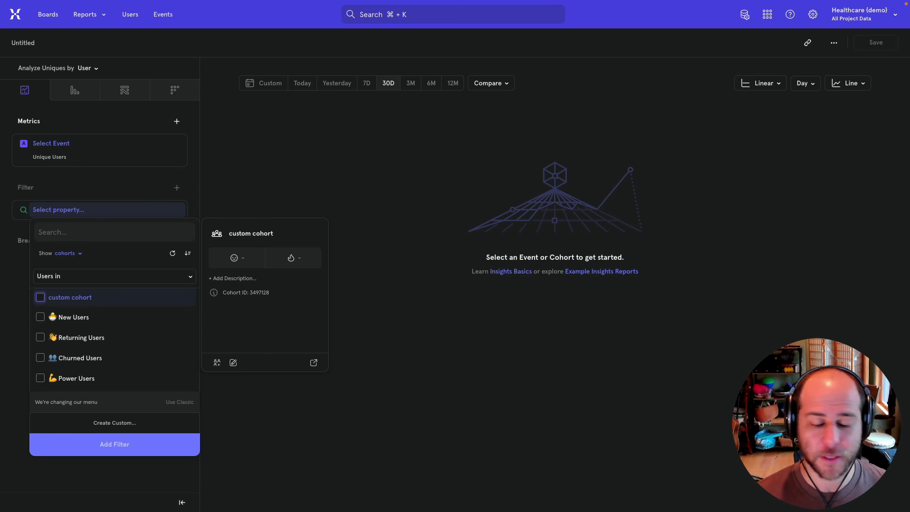
pyautogui.click(317, 184)
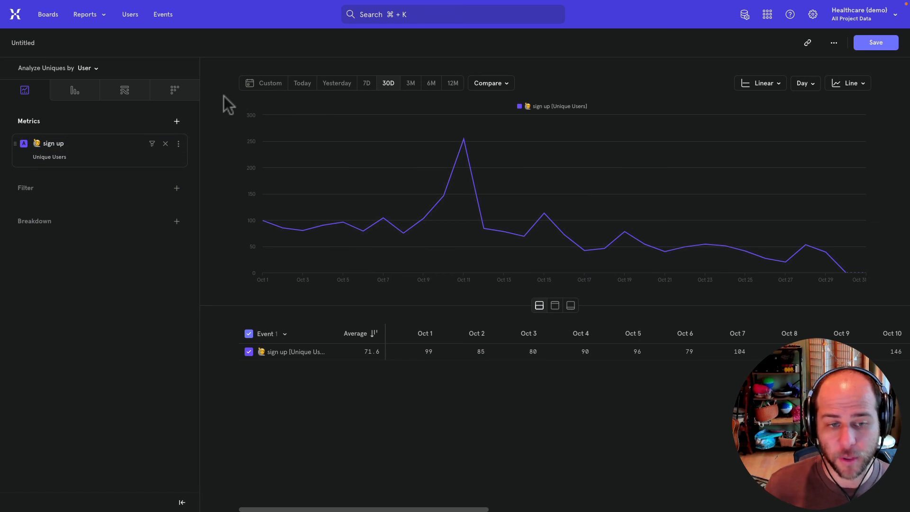
# Add the Power Users cohort as a second metric alongside sign up in the Insights report.
pyautogui.click(177, 122)
pyautogui.click(214, 145)
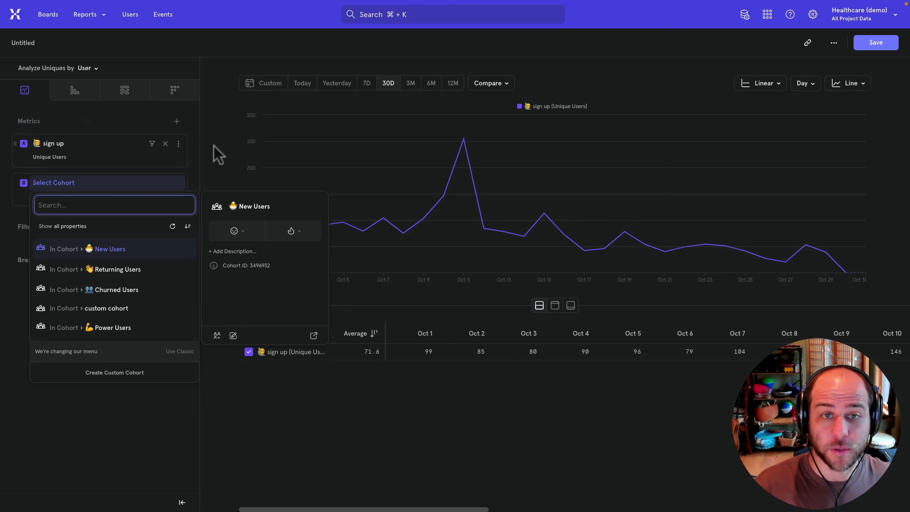
pyautogui.click(147, 329)
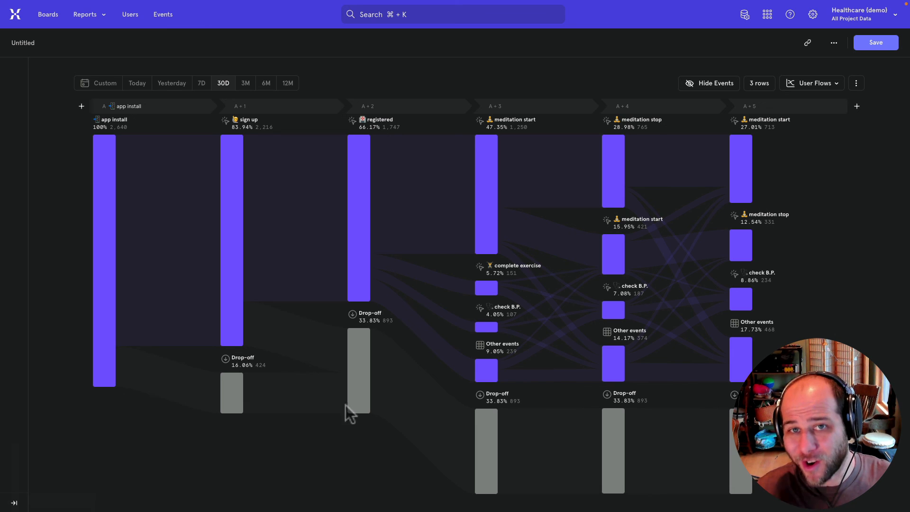
# Trace the user path through the complete exercise event in the flow that starts from app install.
pyautogui.moveTo(398, 367)
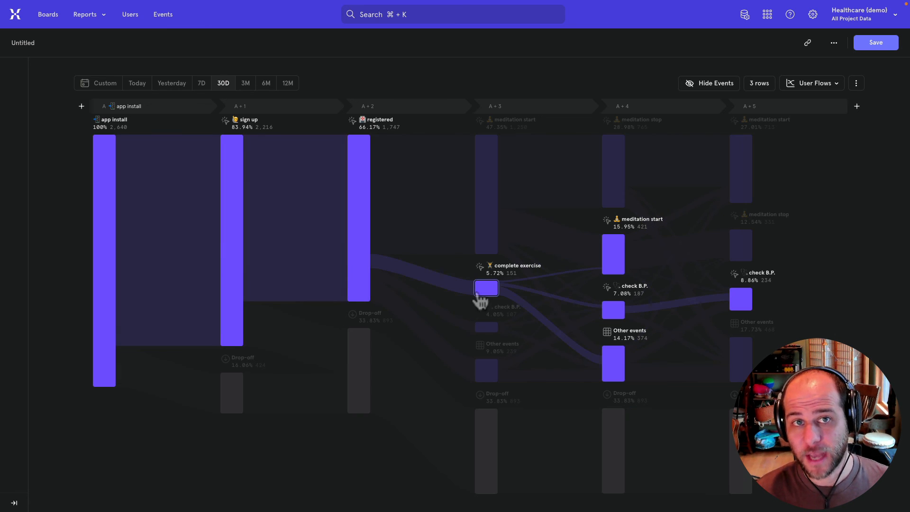